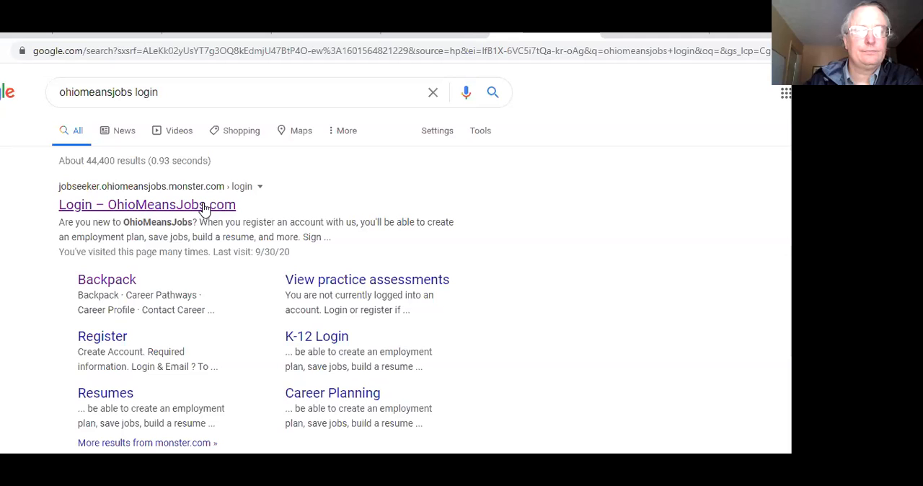
Step: Open the OhioMeansJobs login page from the search results and start registering a new account
left_click(204, 207)
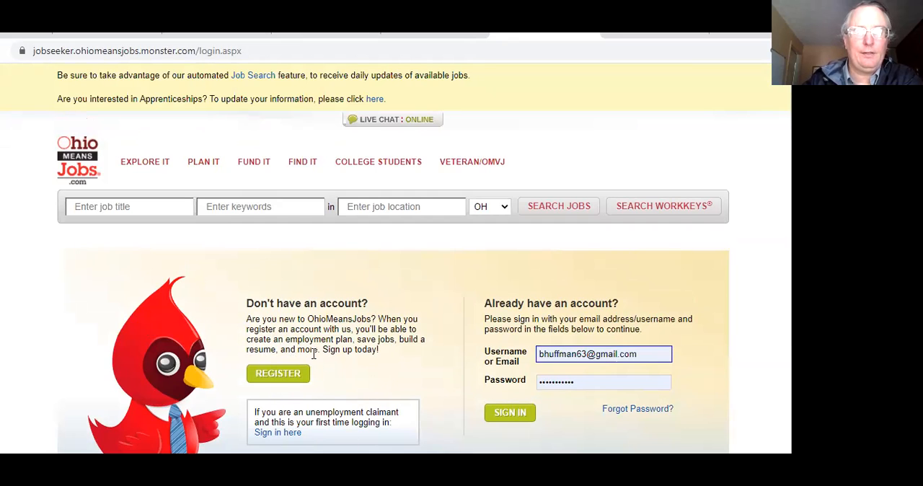
left_click(270, 380)
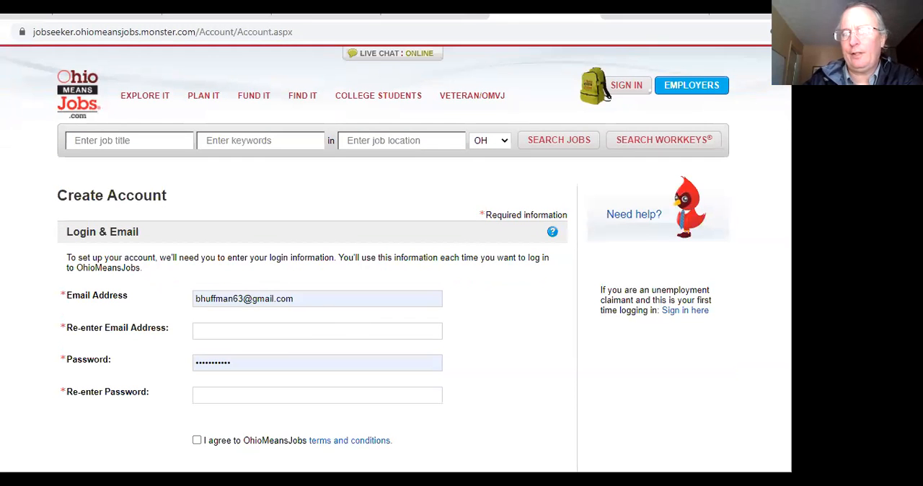
Step: Review the account form's login and basic information sections, including the name, address, ZIP code and phone fields and the primary phone types
scroll(608, 97, "down", 3)
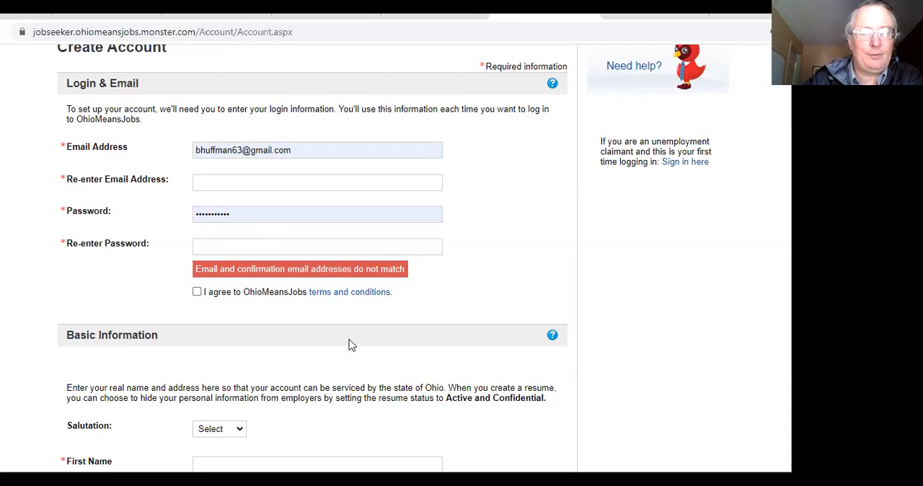
scroll(313, 260, "down", 5)
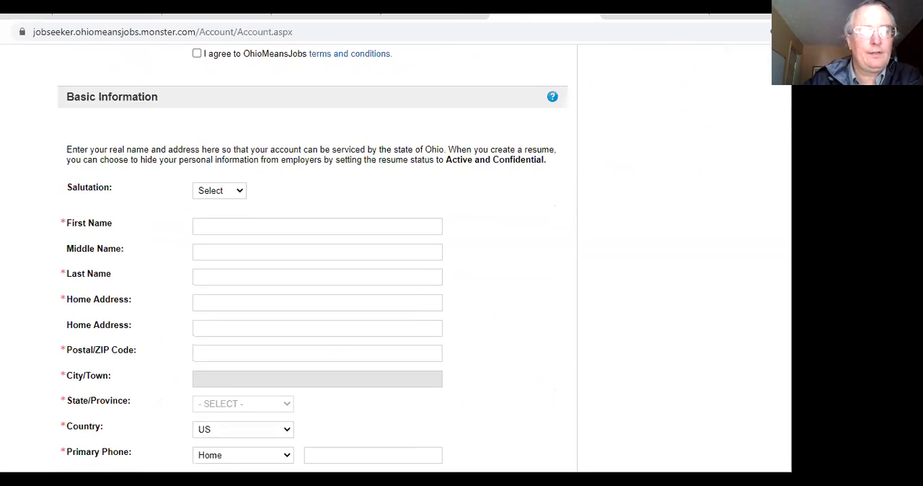
scroll(313, 260, "up", 2)
scroll(312, 260, "down", 2)
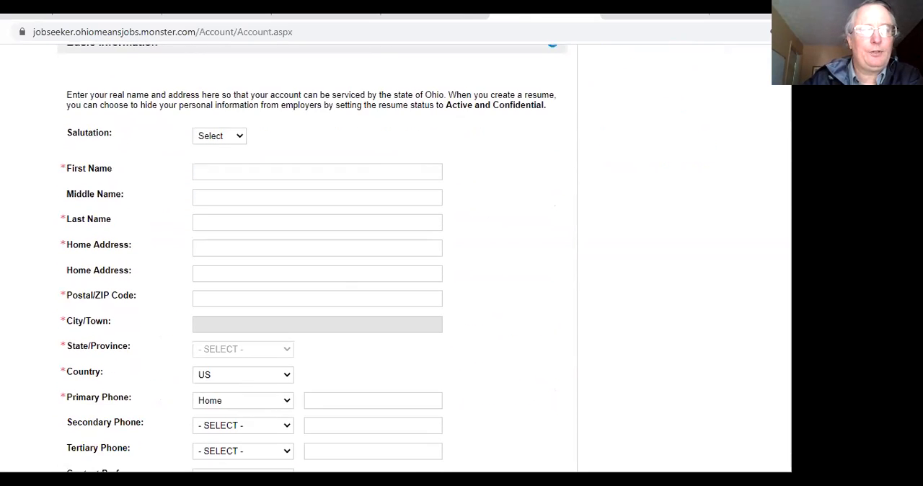
scroll(377, 150, "down", 1)
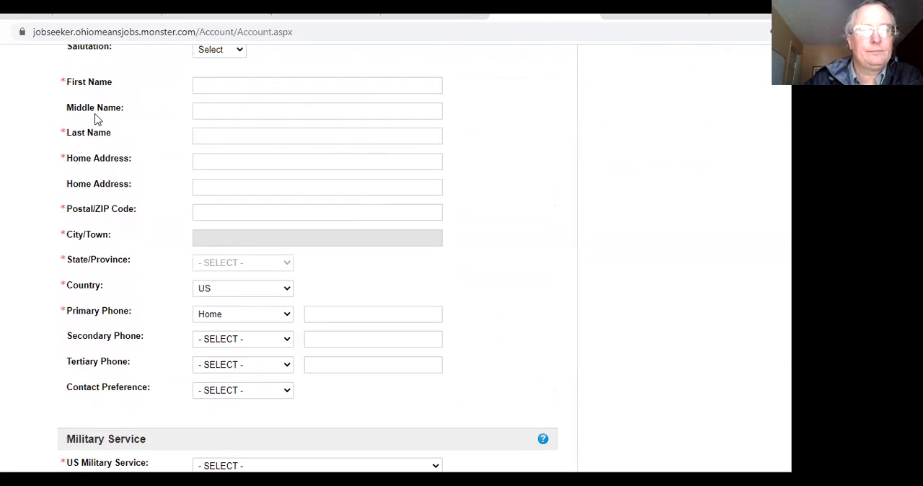
left_click(210, 85)
left_click(210, 138)
left_click(213, 159)
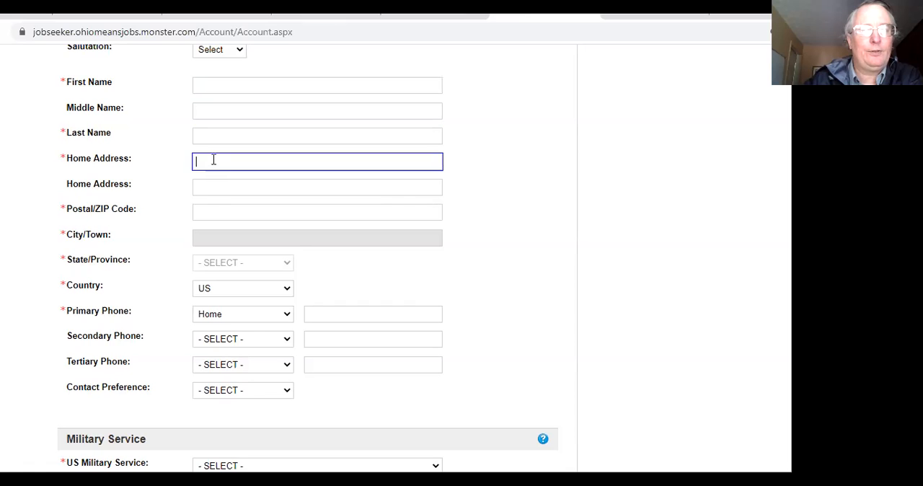
left_click(209, 212)
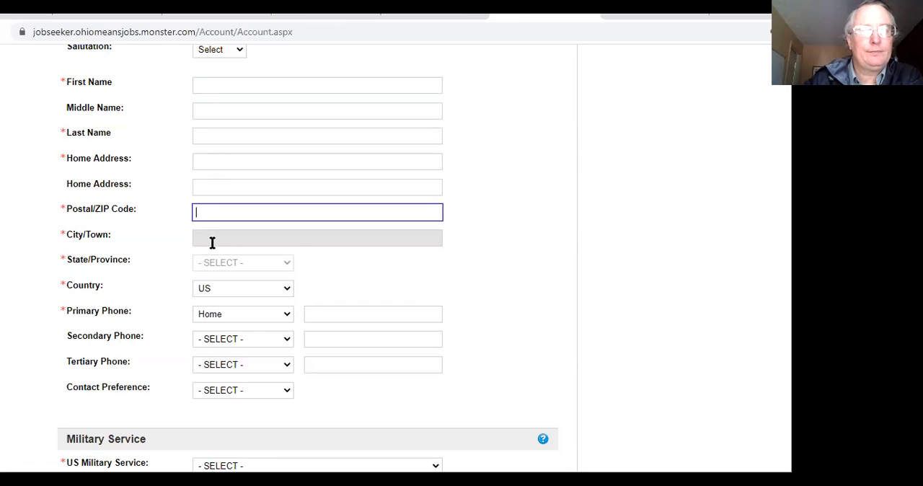
left_click(215, 238)
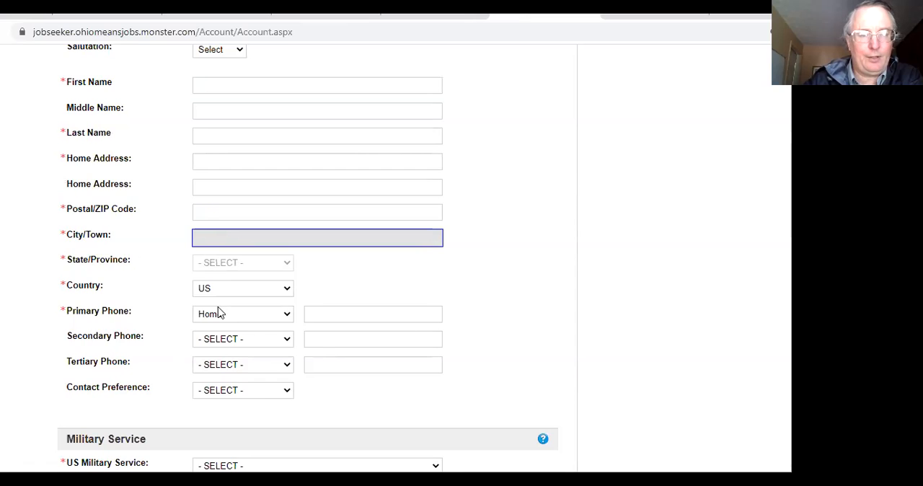
left_click(385, 315)
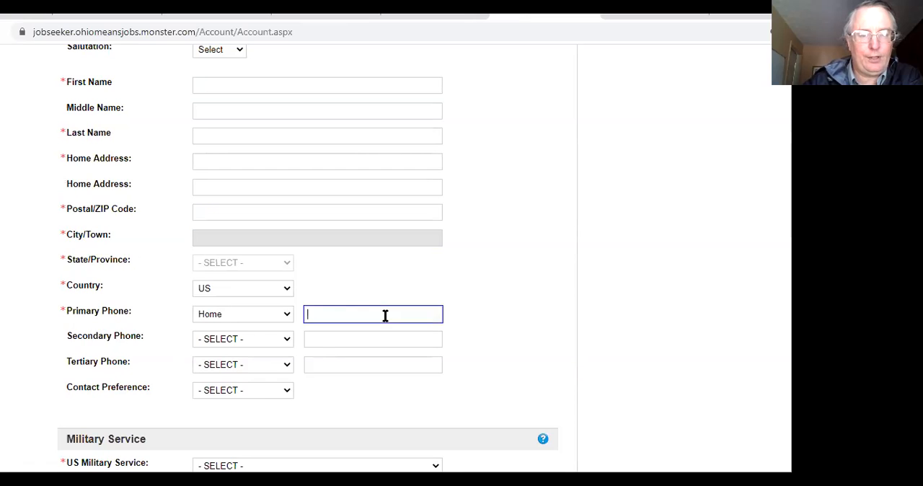
left_click(288, 319)
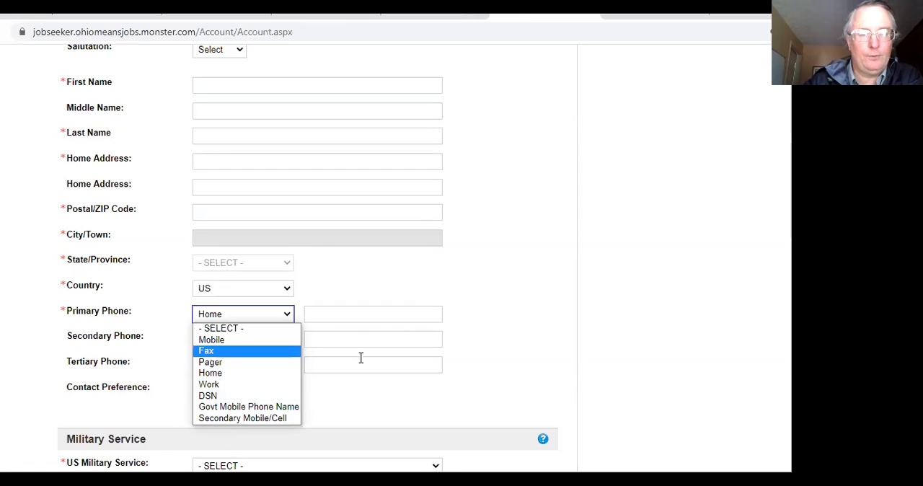
left_click(405, 367)
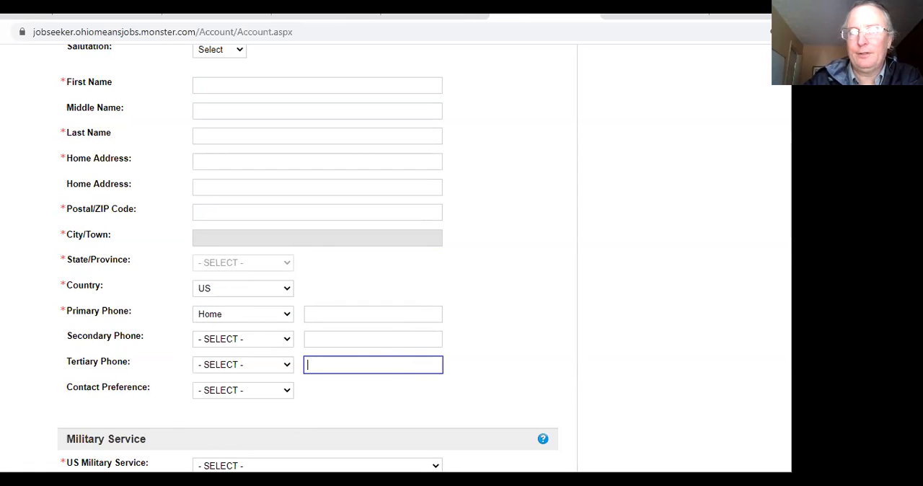
Step: Set US Military Service to None in the Military Service section
scroll(308, 258, "down", 2)
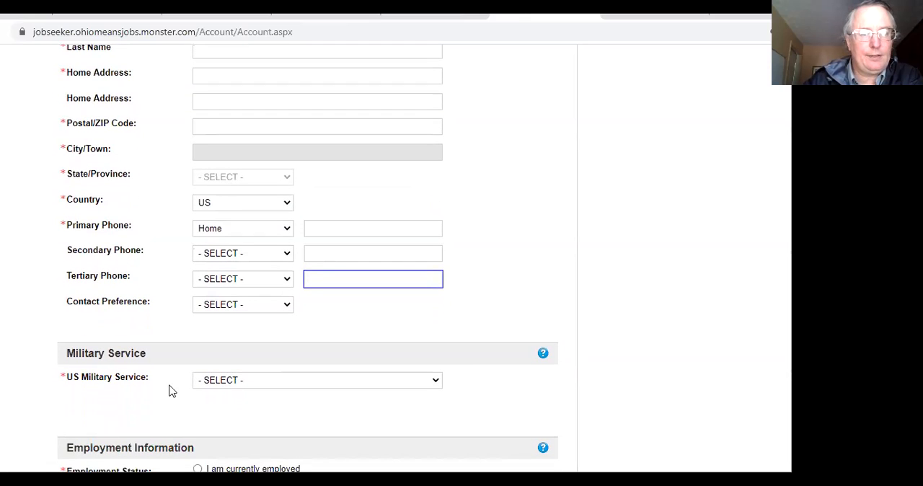
scroll(308, 258, "down", 5)
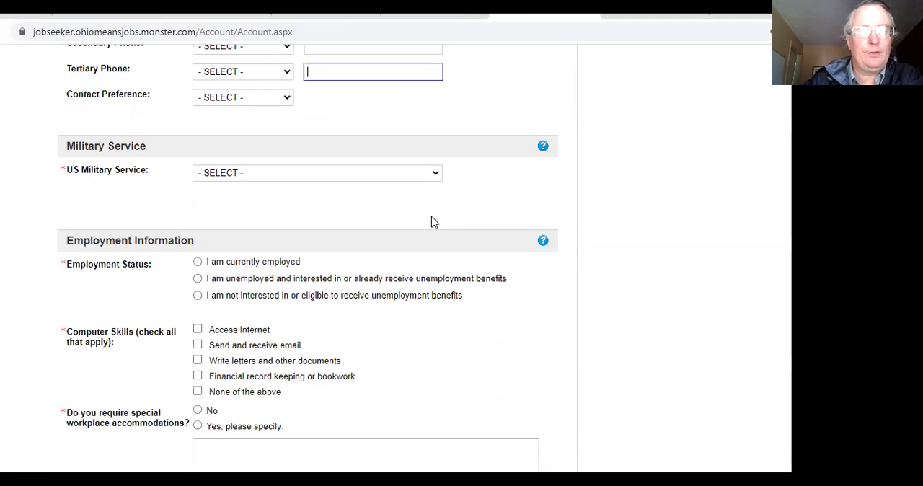
left_click(437, 174)
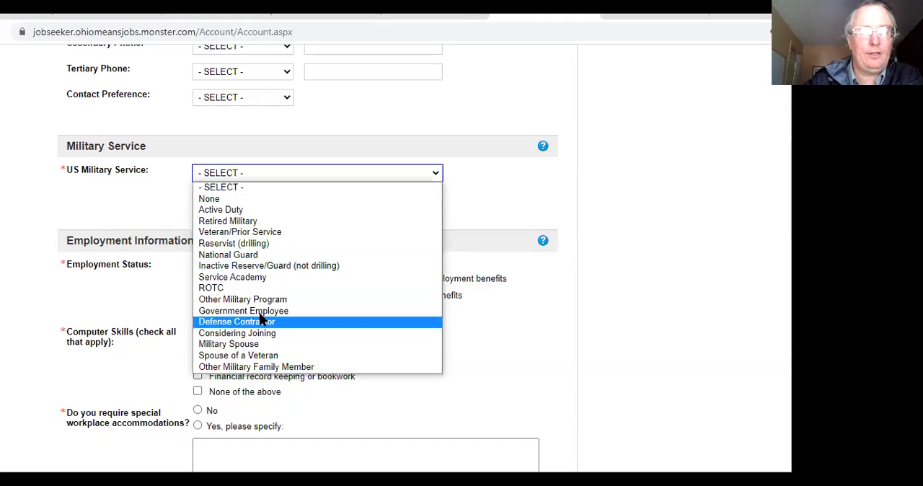
left_click(214, 200)
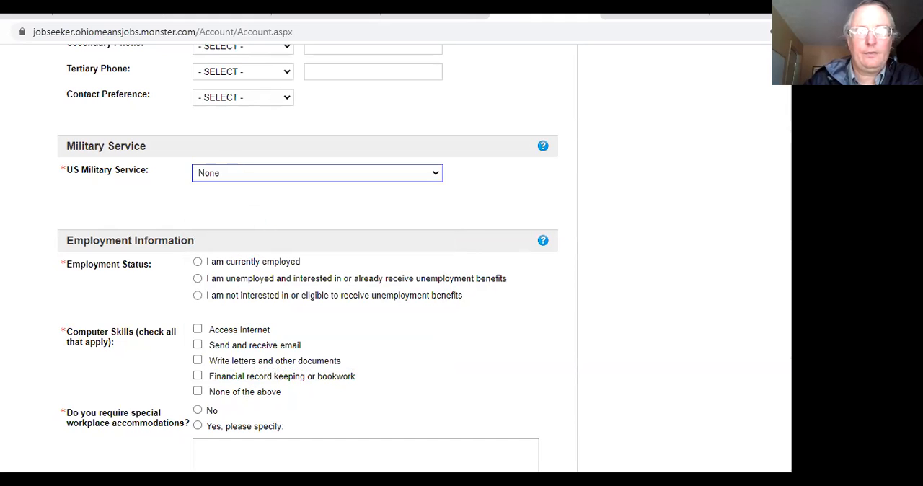
Step: Try the employment status options and finish with "I am currently employed" selected
scroll(308, 258, "down", 2)
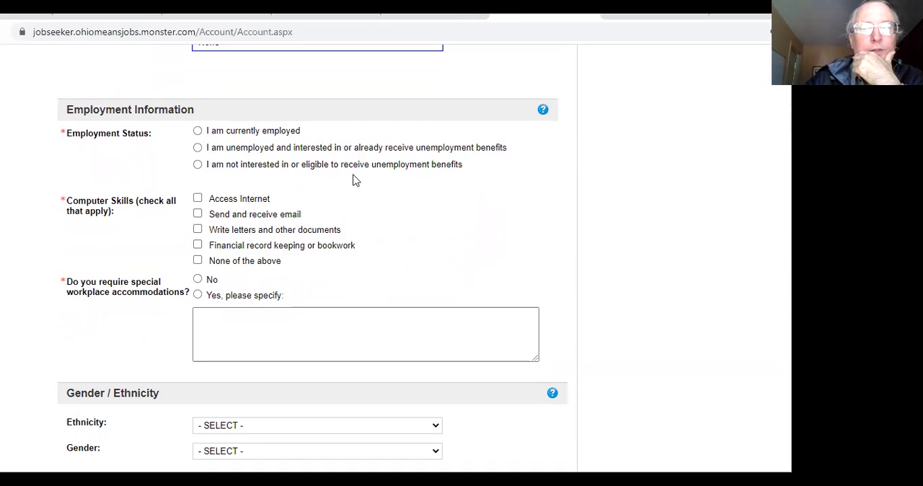
left_click(197, 132)
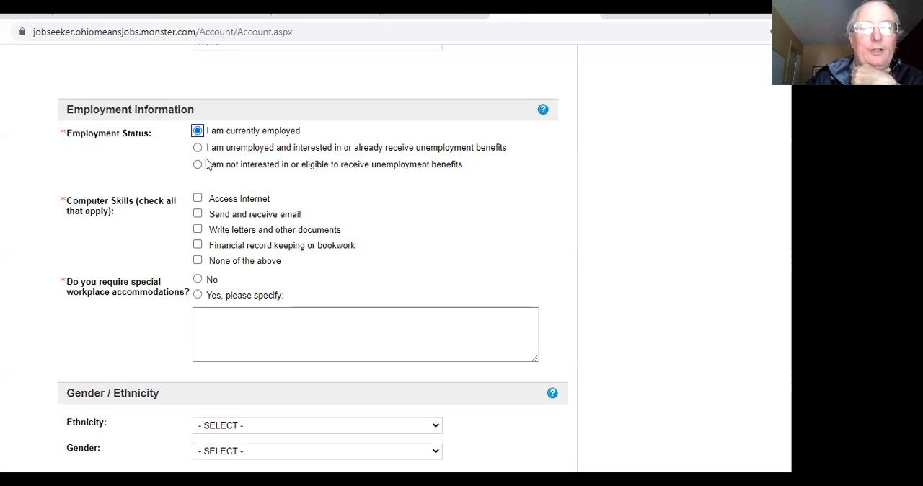
left_click(197, 165)
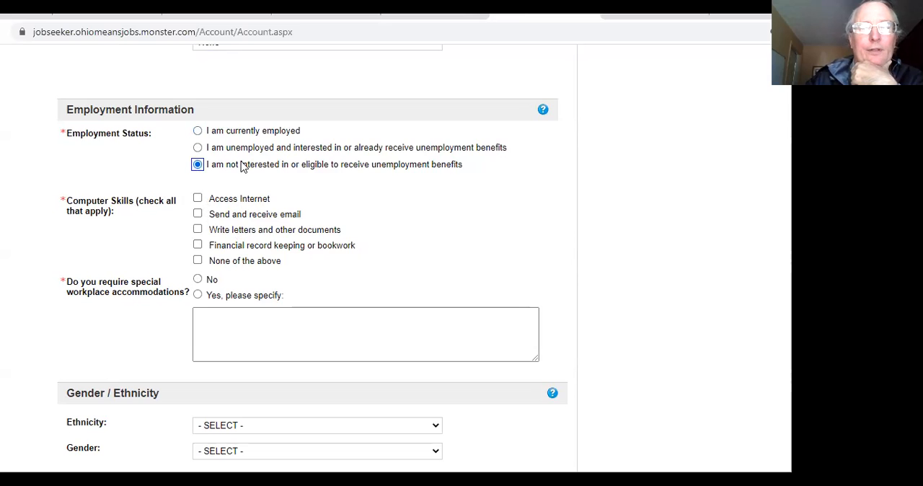
left_click(198, 148)
left_click(198, 165)
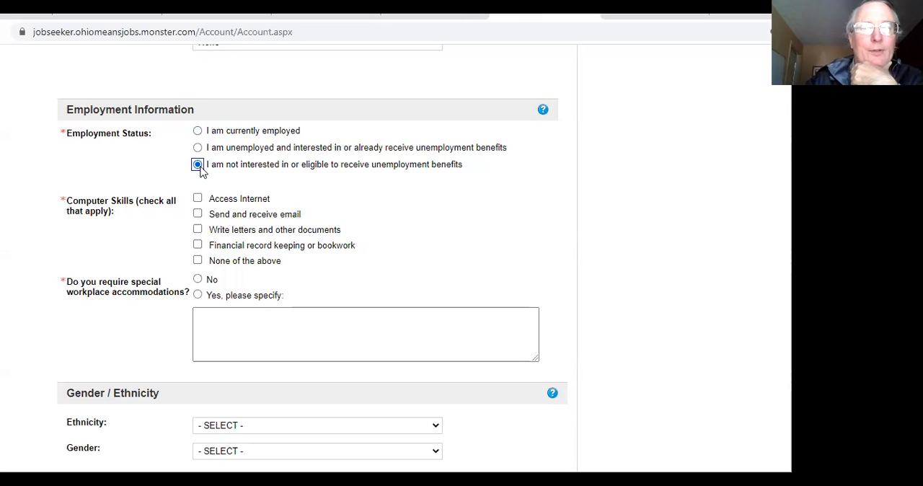
left_click(198, 165)
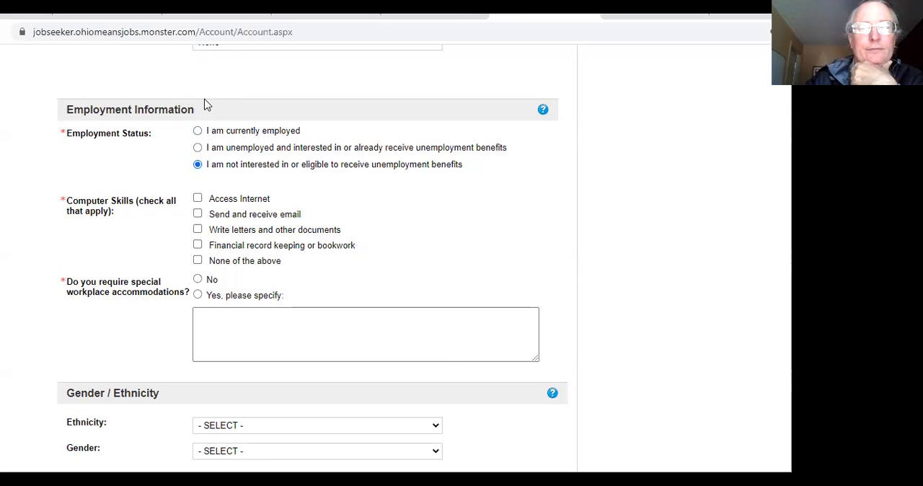
left_click(197, 131)
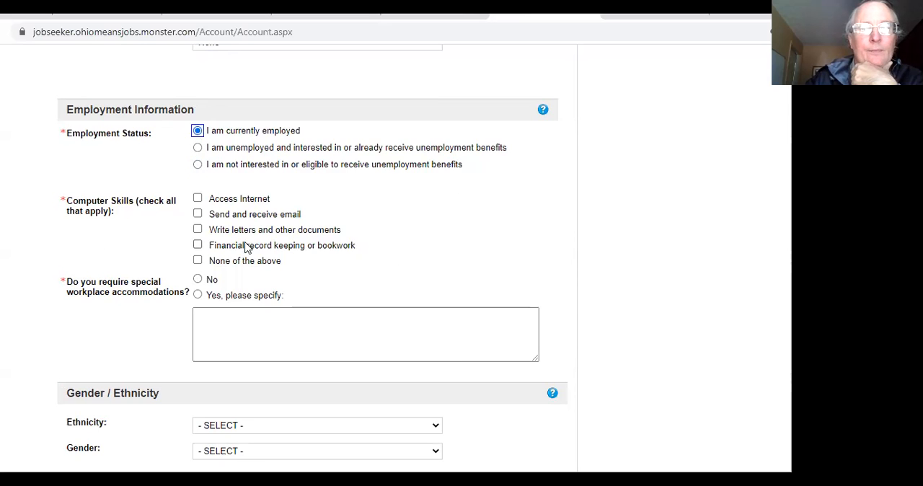
left_click(197, 199)
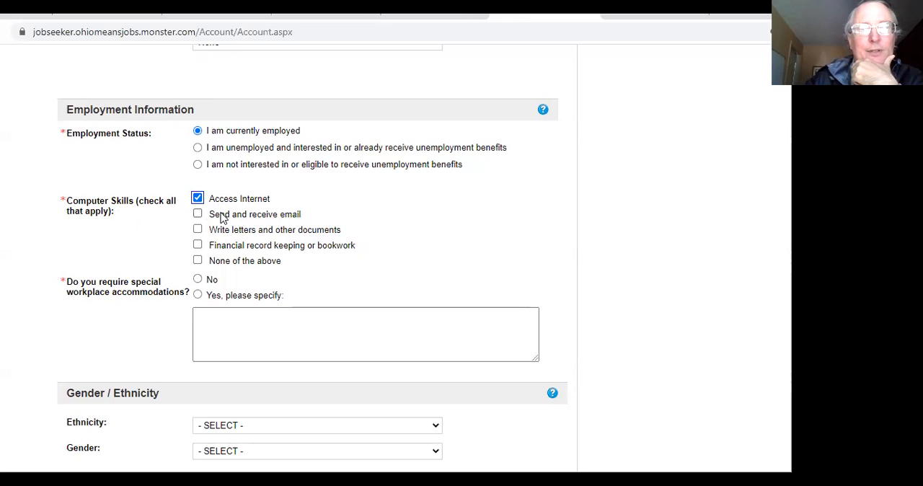
left_click(197, 214)
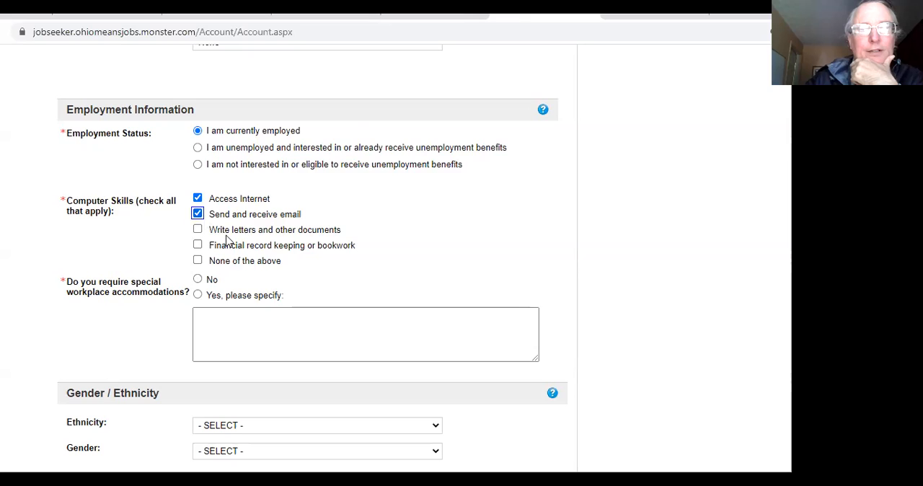
left_click(198, 230)
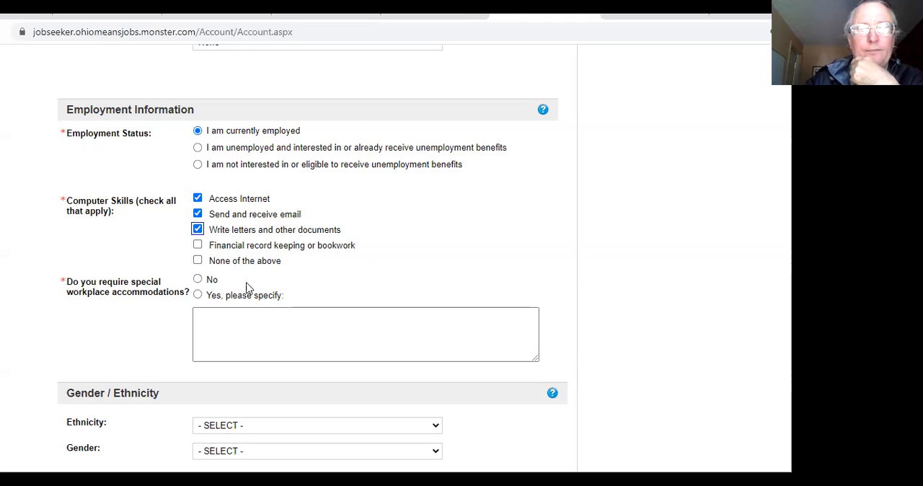
left_click(197, 228)
left_click(199, 214)
left_click(197, 198)
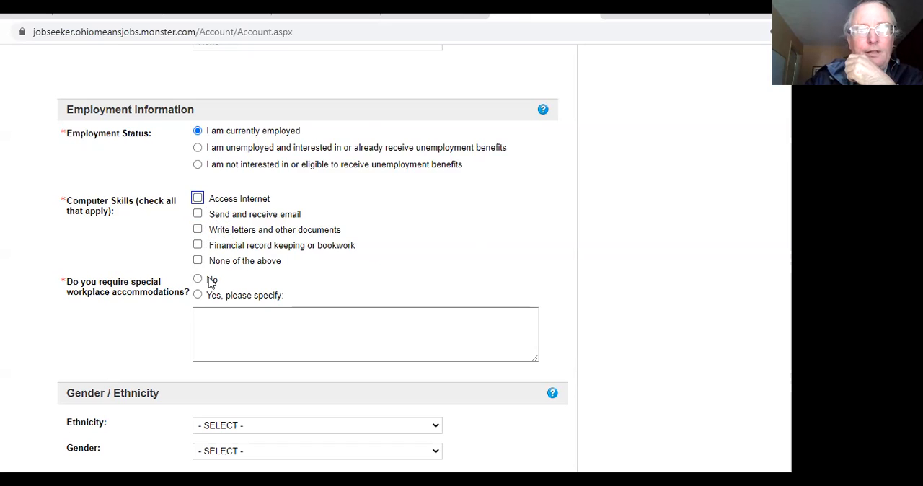
Step: Choose "None of the above" for computer skills and answer "No" to requiring special workplace accommodations
left_click(199, 261)
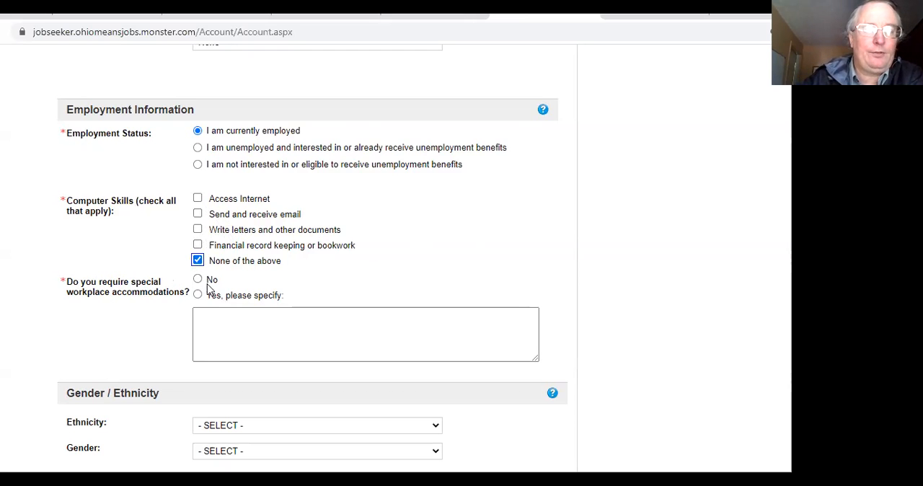
left_click(198, 279)
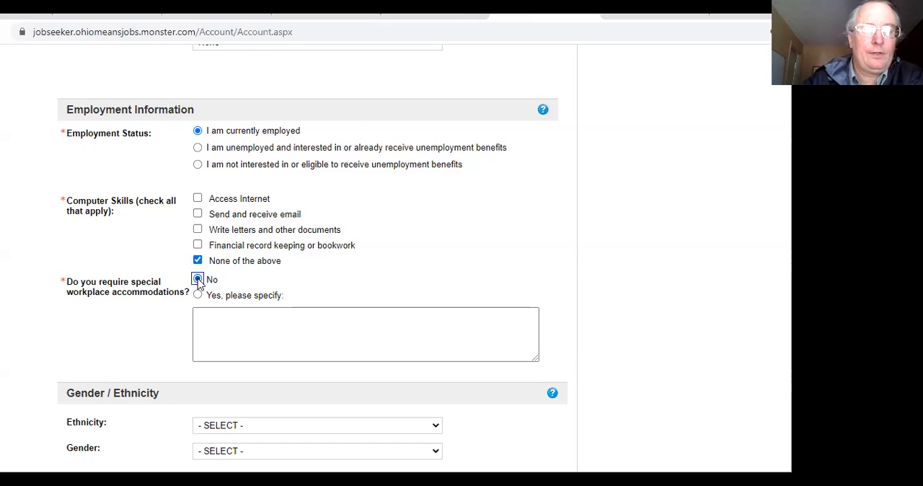
left_click(197, 294)
left_click(220, 326)
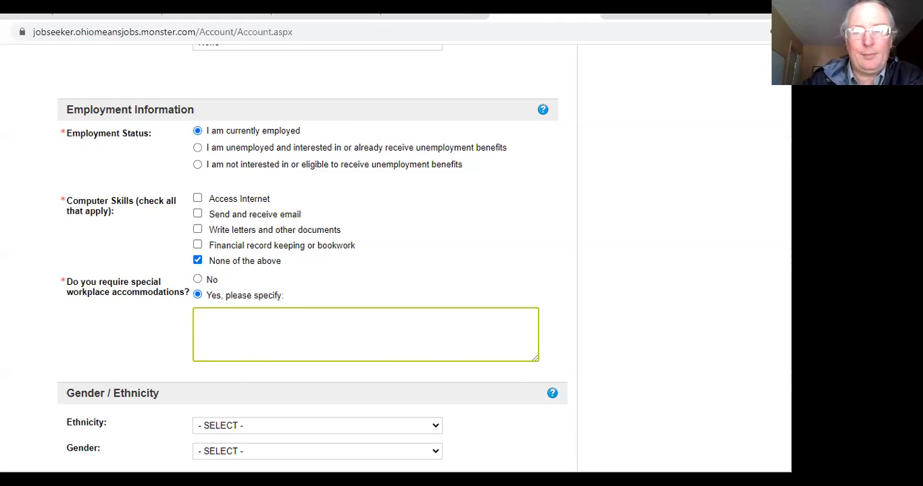
scroll(696, 309, "down", 3)
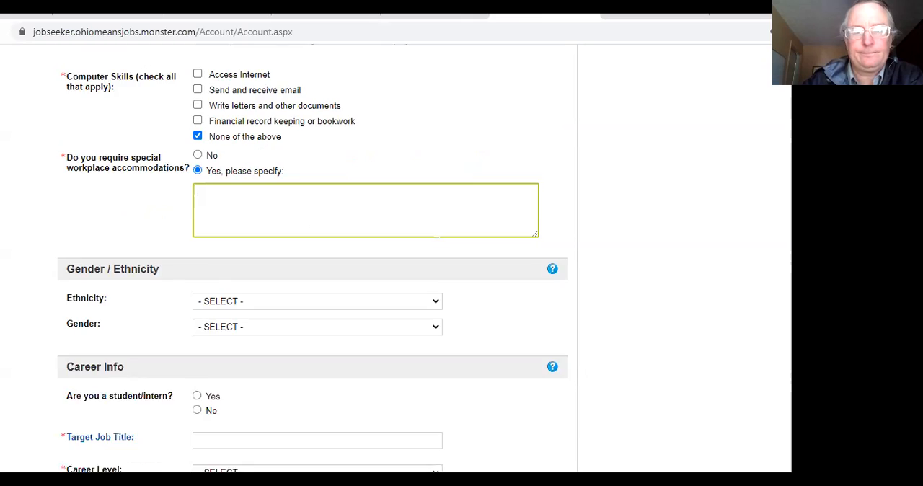
scroll(697, 308, "up", 1)
left_click(197, 127)
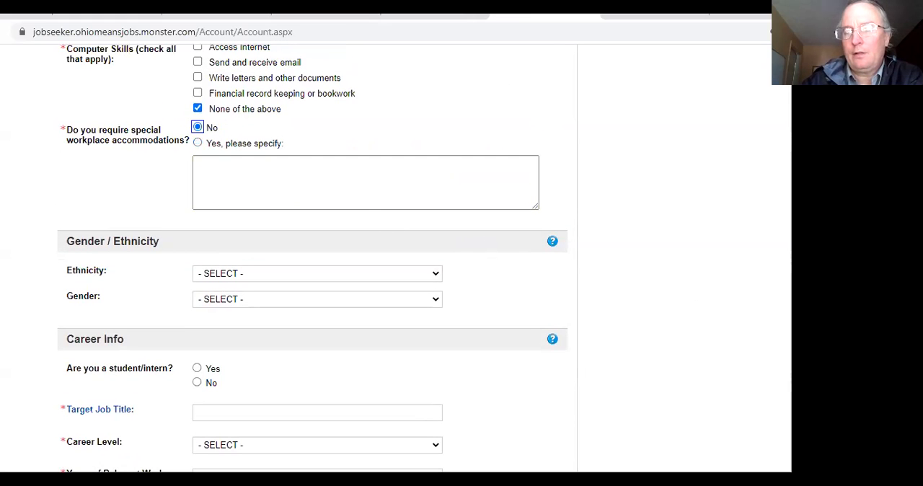
Step: Enter "Welding" as the target job title and set the career level to Student in the Career Info section
scroll(425, 258, "down", 2)
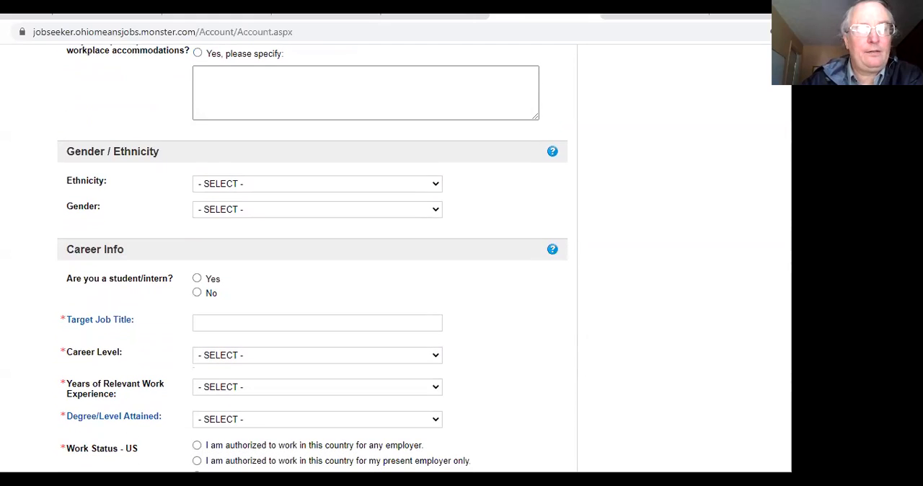
scroll(424, 259, "down", 1)
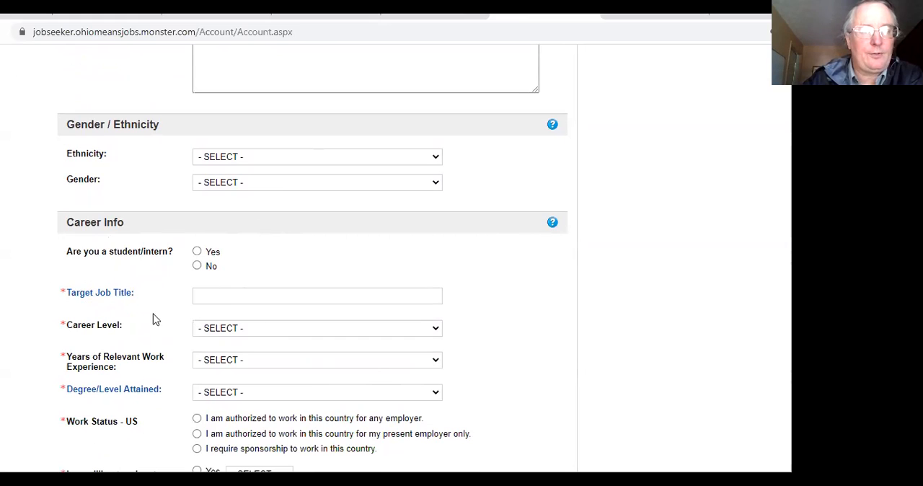
left_click(413, 295)
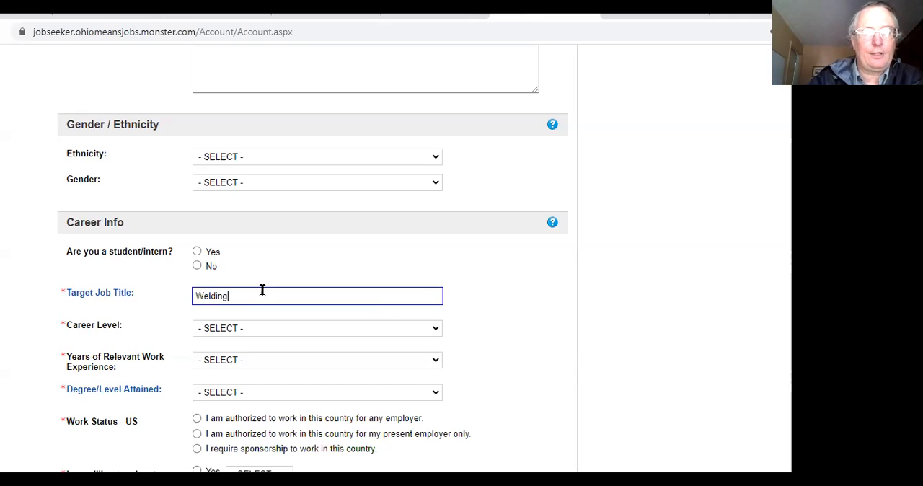
left_click(436, 329)
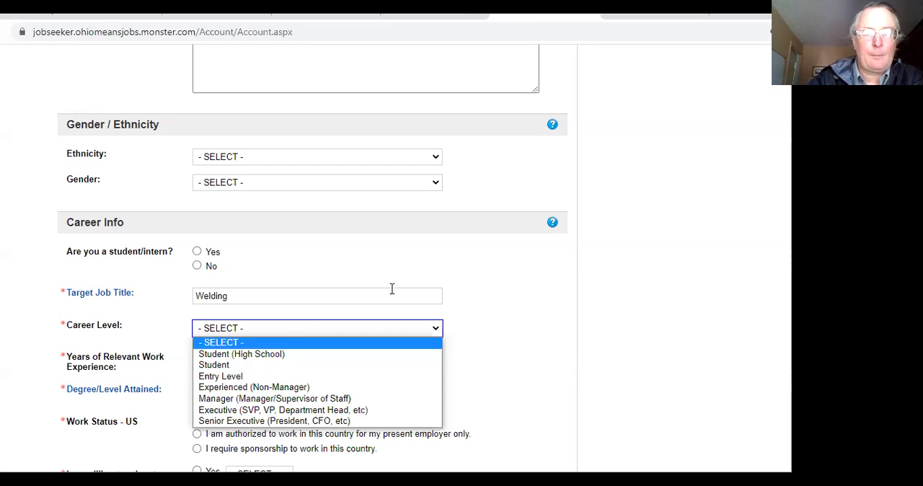
left_click(312, 365)
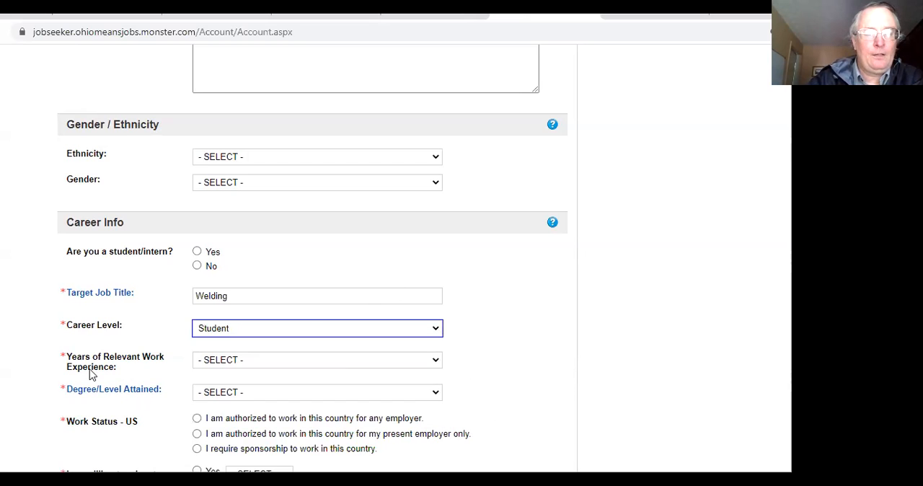
Step: Set years of relevant work experience to Less than 1 Year and the degree attained to High School or Equivalent (GED®, TASC™, HiSet®)
left_click(436, 361)
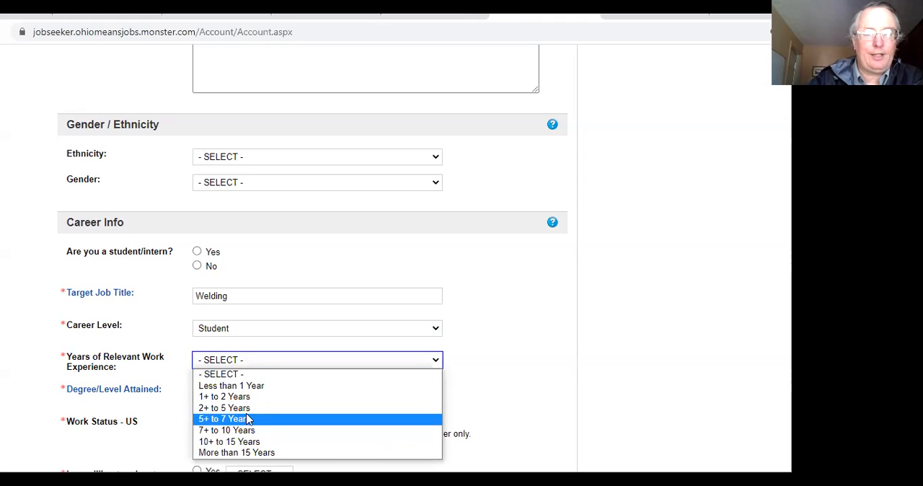
left_click(255, 386)
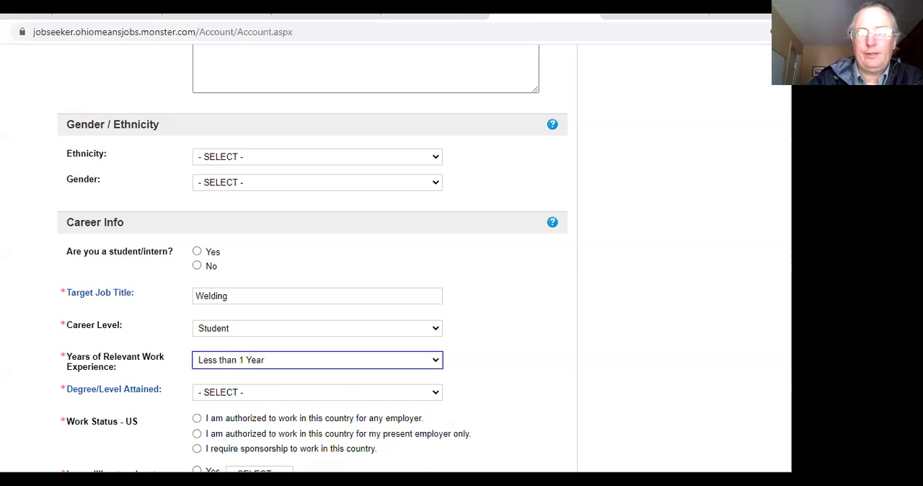
scroll(247, 304, "down", 3)
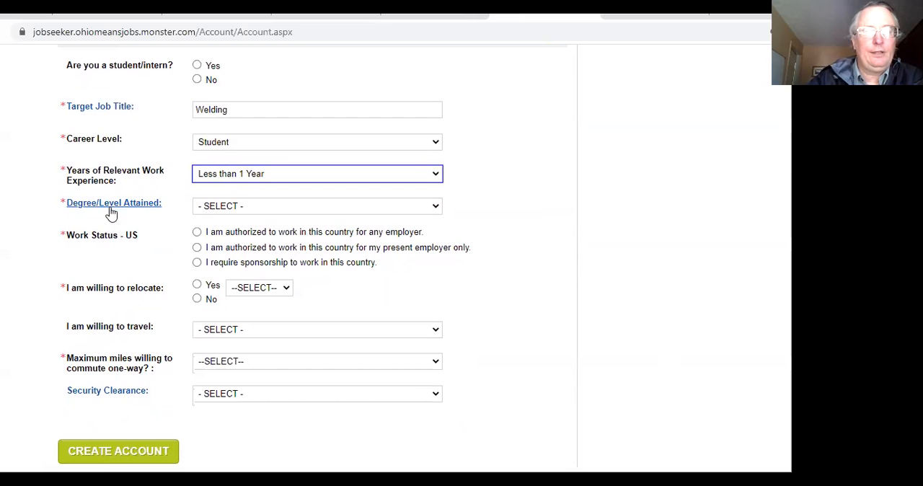
left_click(439, 207)
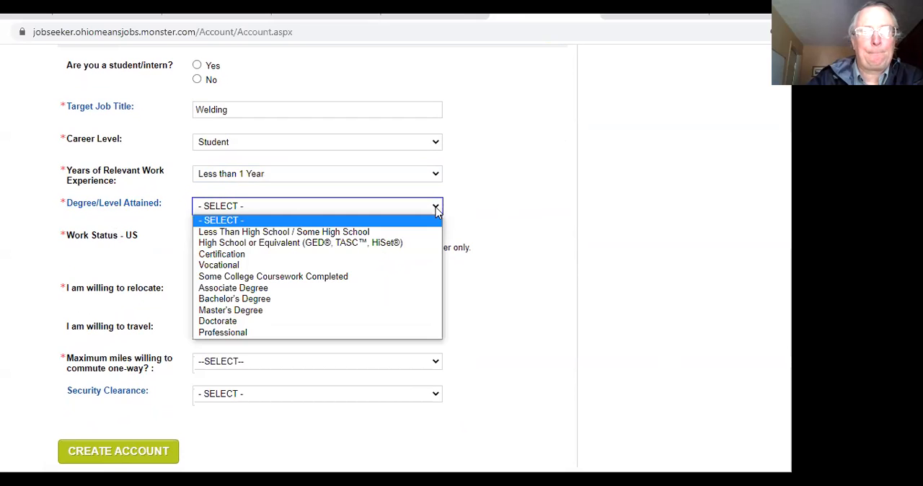
left_click(333, 243)
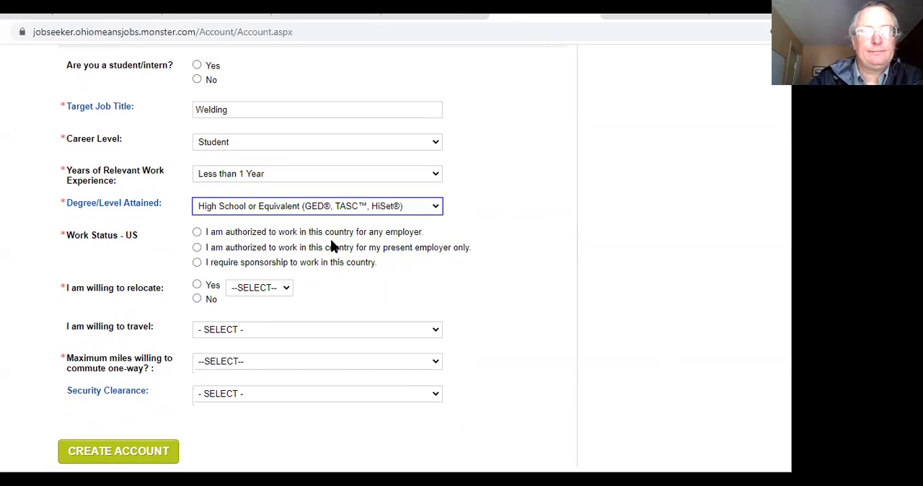
left_click(438, 207)
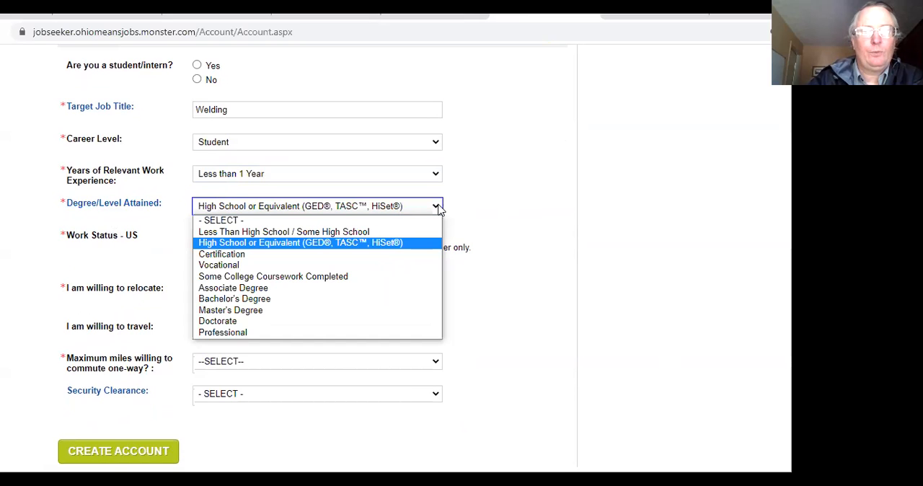
left_click(438, 207)
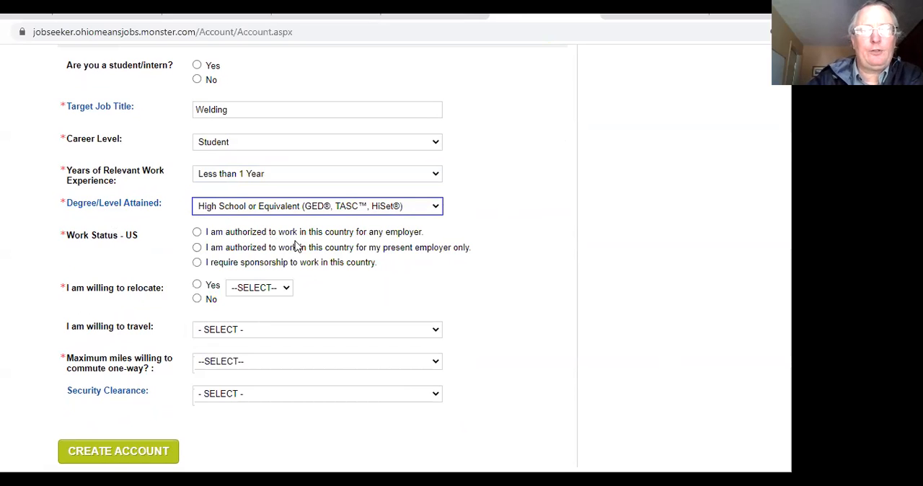
Step: Set the US work status to authorized for any employer and answer "Yes" to relocating, with Nationwide as the range
left_click(196, 232)
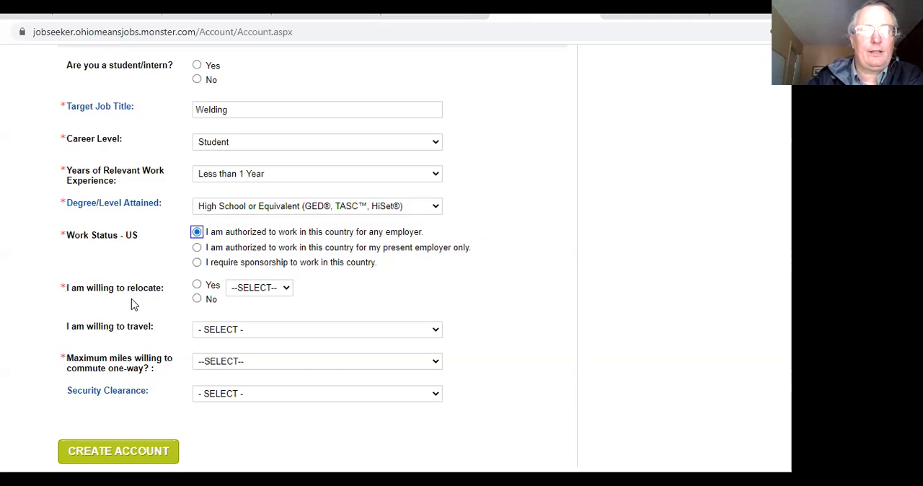
left_click(287, 292)
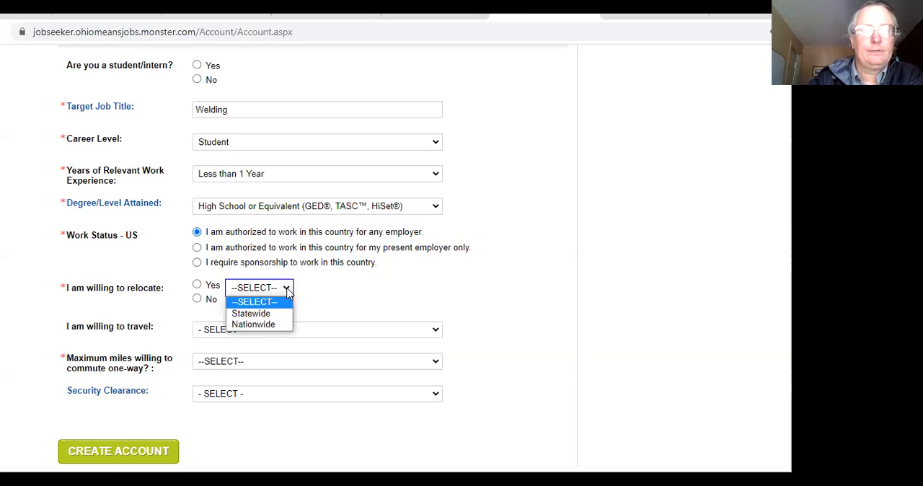
left_click(286, 291)
left_click(291, 292)
left_click(268, 325)
left_click(196, 299)
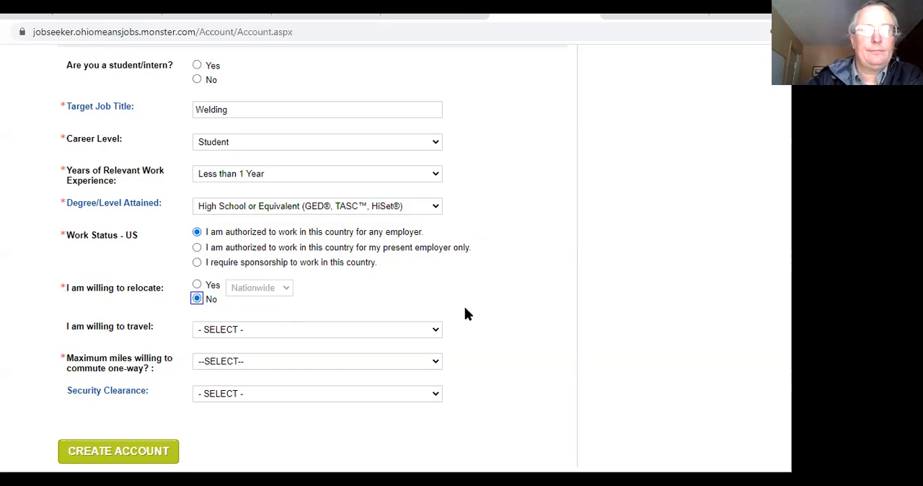
left_click(198, 285)
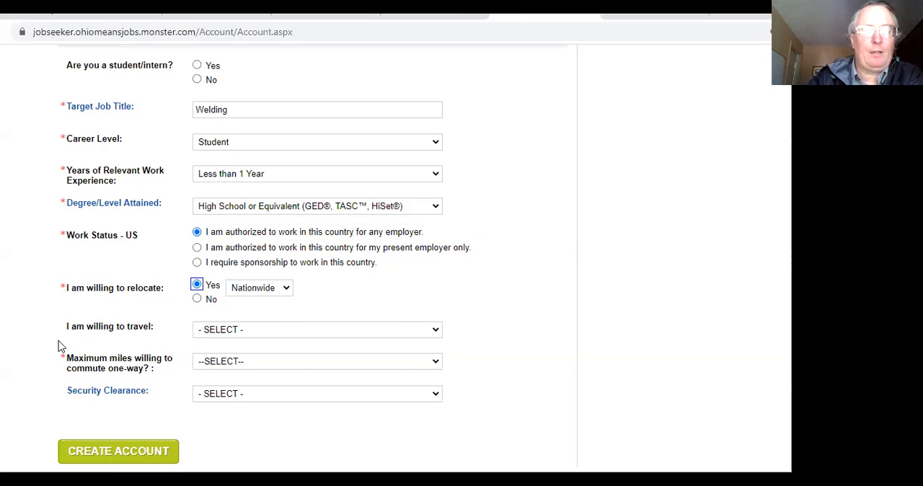
Step: Set the willingness to travel to "Up to 25% travel"
left_click(434, 331)
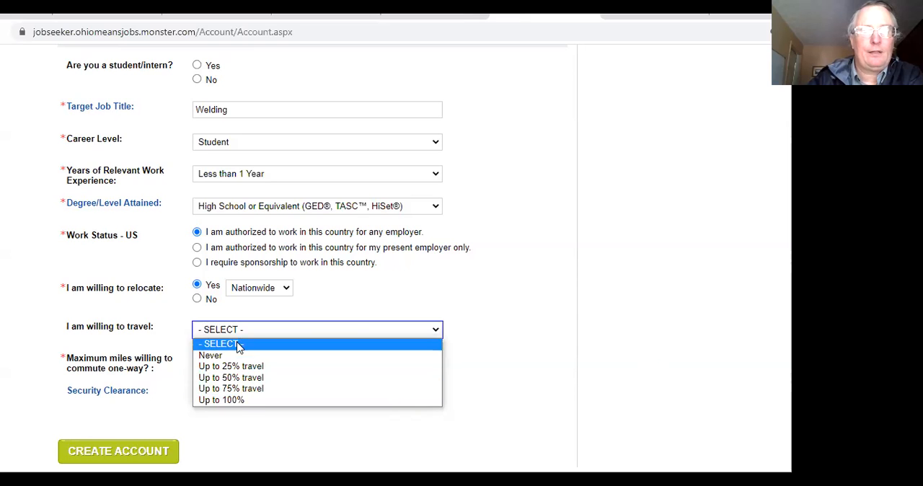
left_click(206, 350)
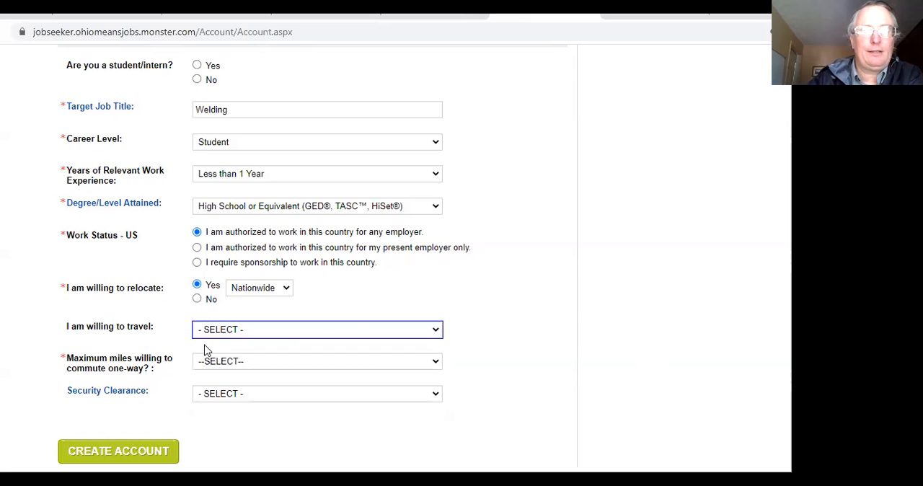
left_click(432, 329)
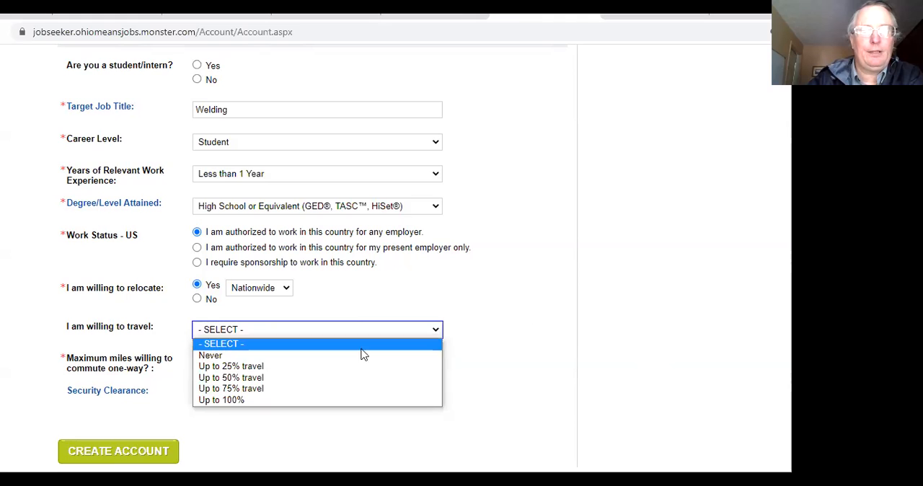
left_click(217, 366)
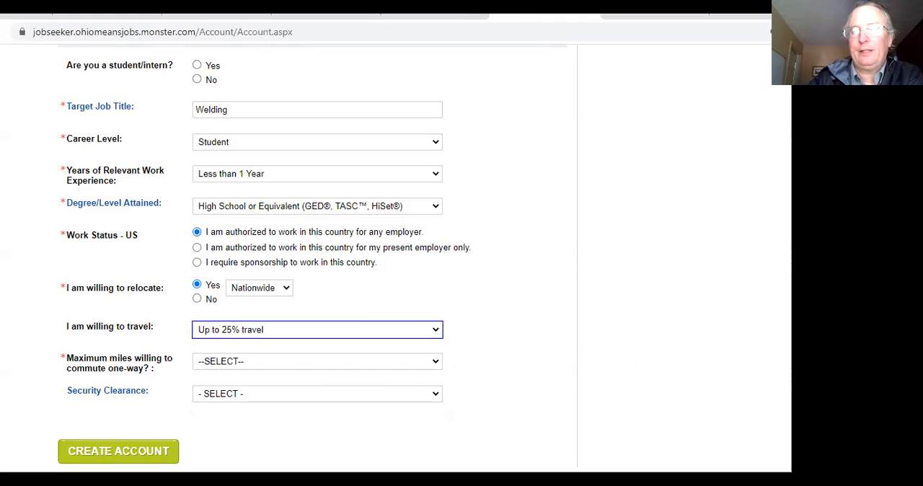
Step: Set the maximum one-way commute to "10 or less" miles and submit the account form
scroll(317, 253, "down", 3)
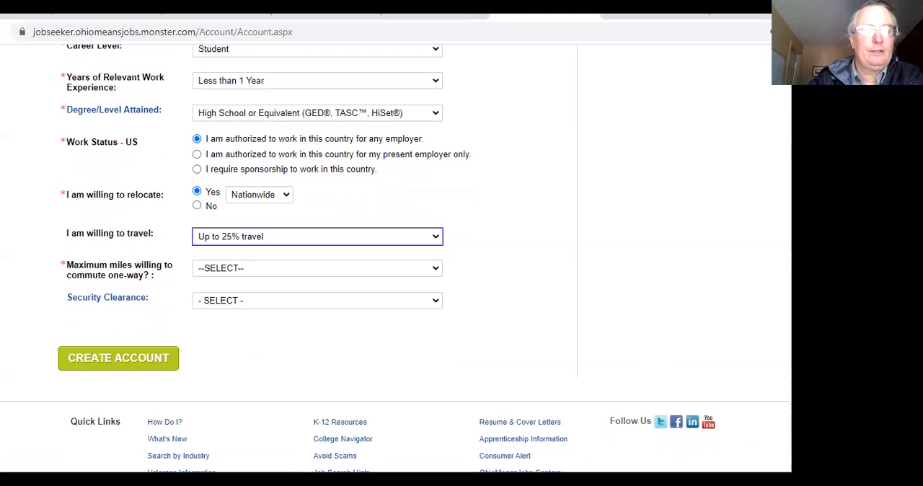
scroll(317, 252, "down", 1)
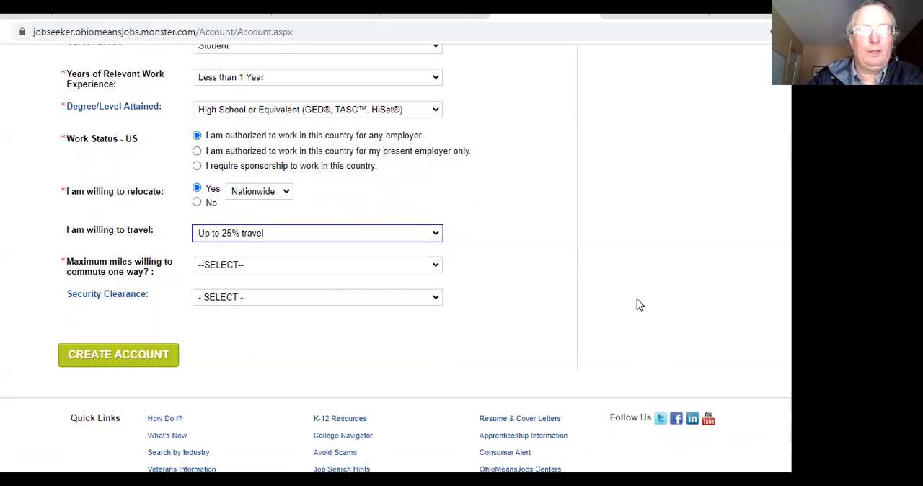
left_click(437, 264)
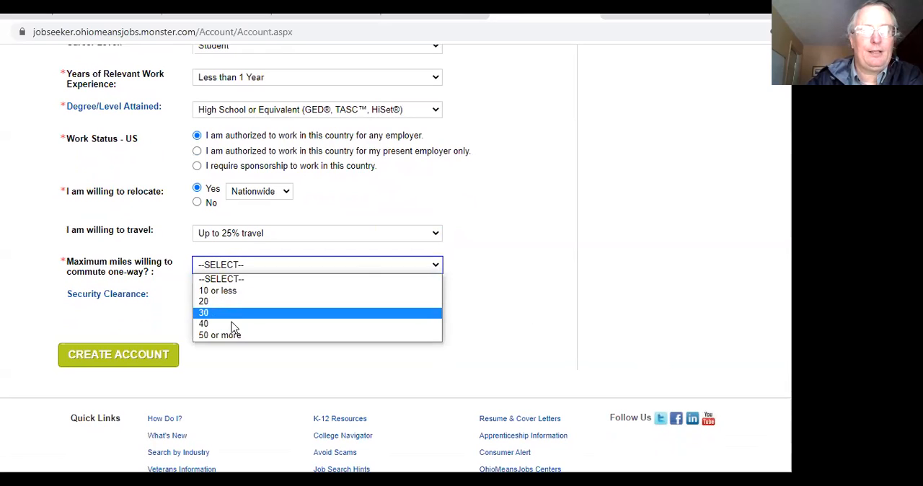
left_click(209, 290)
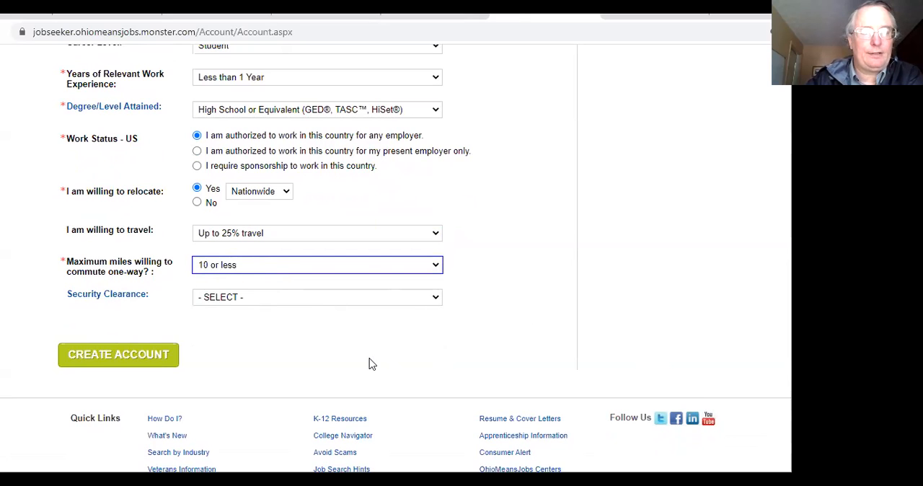
left_click(143, 363)
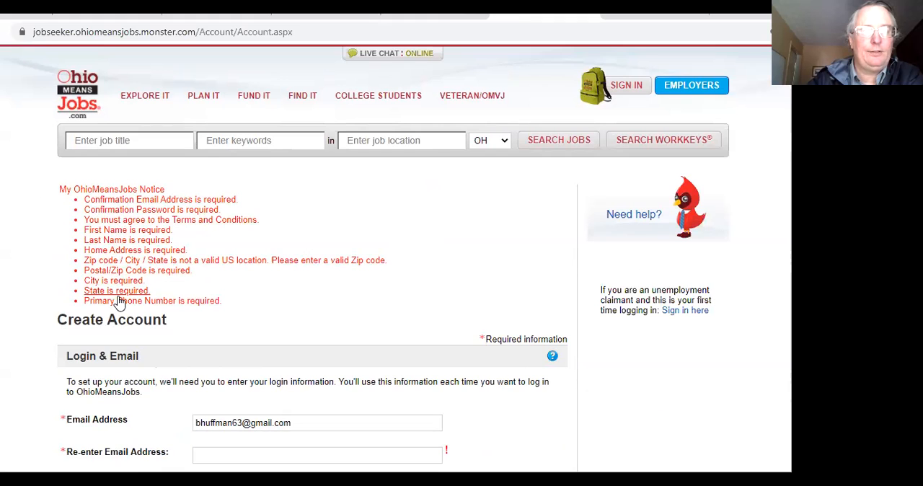
Step: Review the whole account form for required fields marked as missing, from the login details down to the career information
scroll(607, 96, "down", 5)
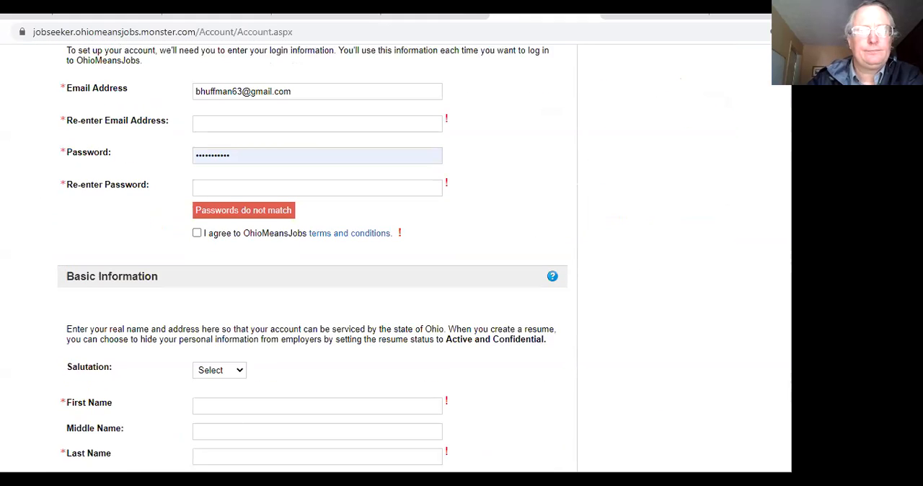
scroll(308, 258, "down", 8)
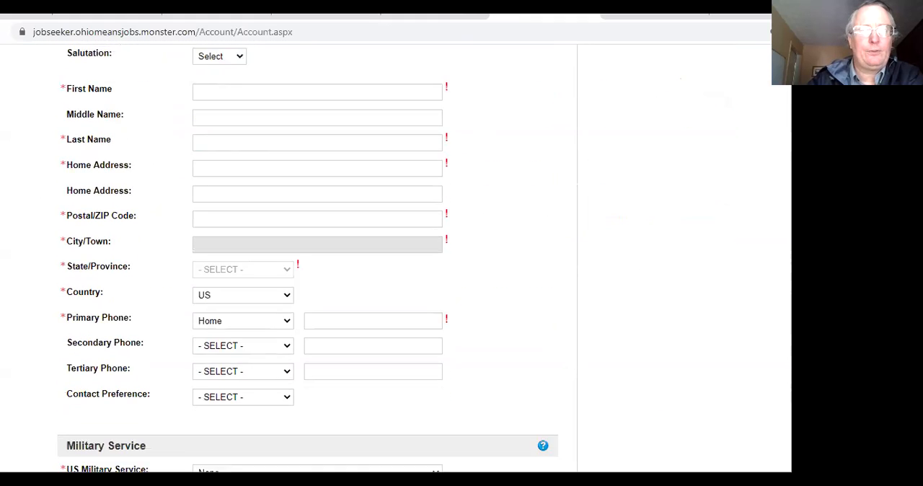
scroll(307, 259, "down", 9)
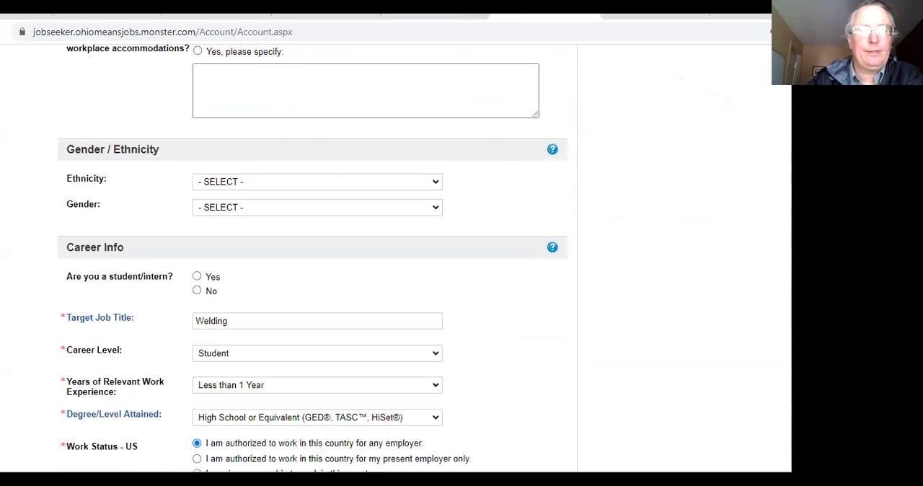
scroll(308, 259, "down", 2)
scroll(308, 259, "up", 20)
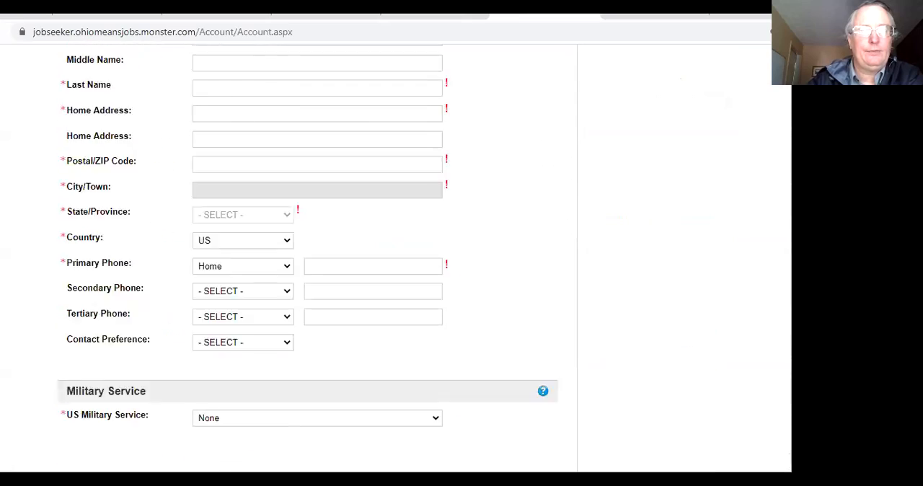
scroll(307, 259, "down", 19)
scroll(308, 259, "down", 6)
scroll(307, 259, "up", 1)
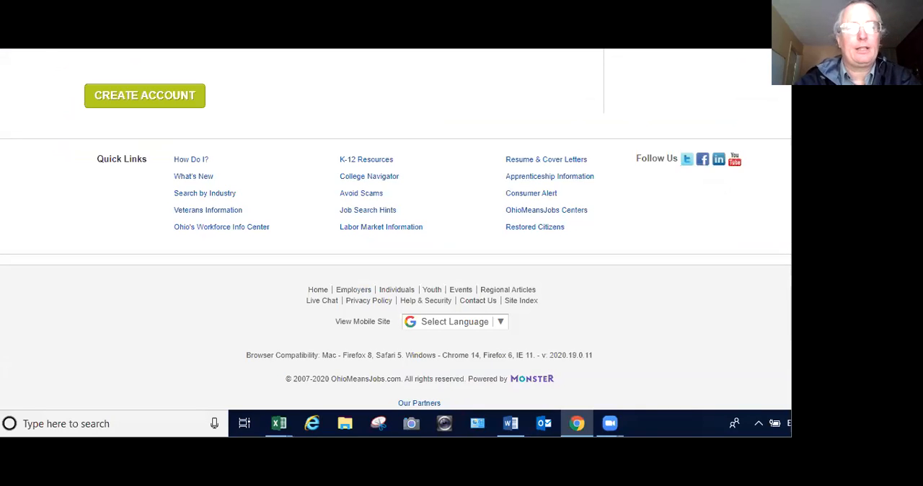
Step: Search the web for "ohiomeansjobs.com/logi" and open the "Login – OhioMeansJobs.com" result
type("ohiomeansjobs")
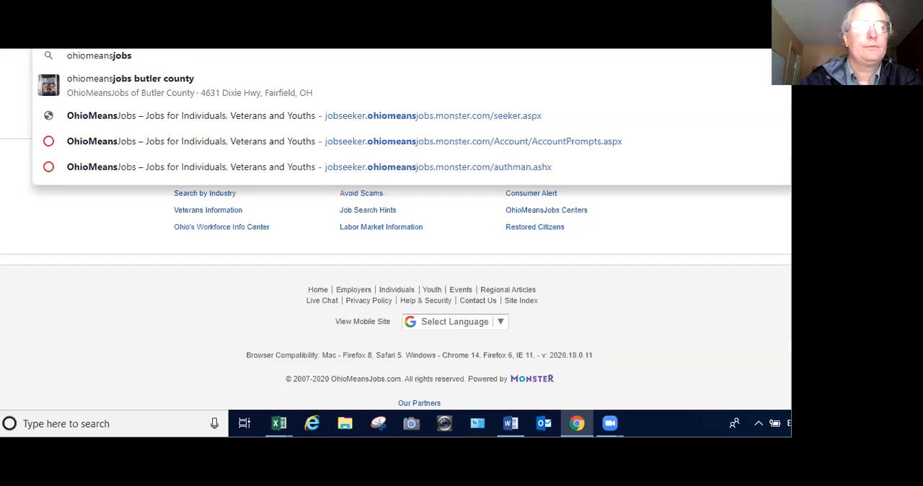
type(".com/logi")
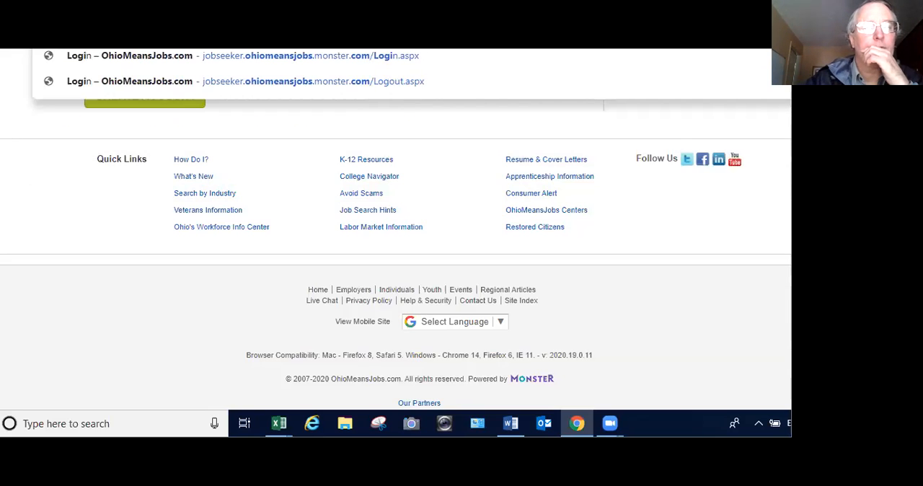
key("Return")
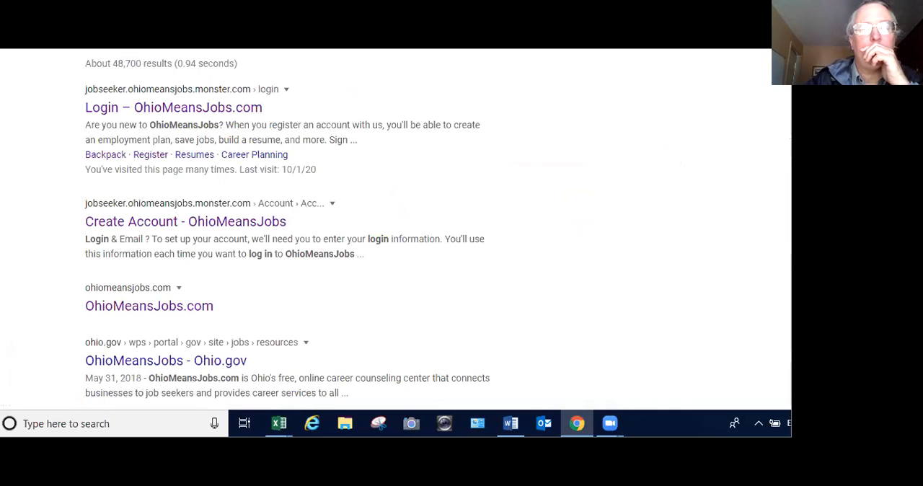
left_click(129, 108)
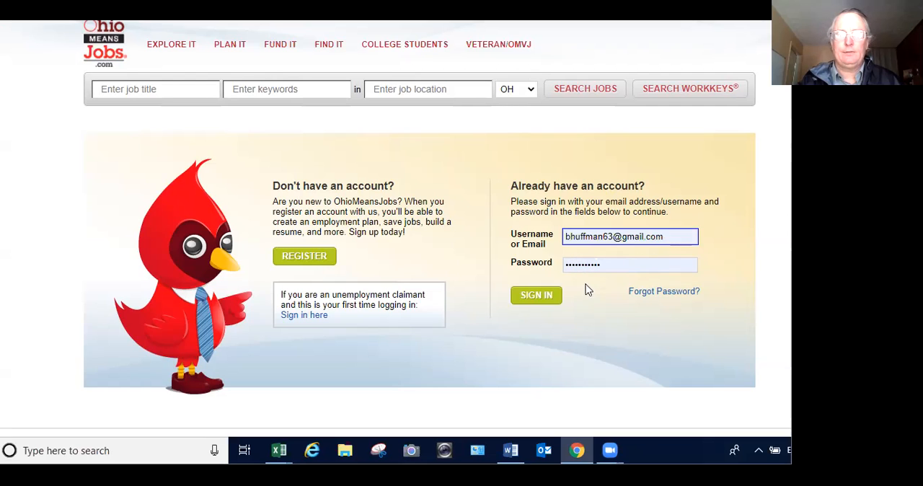
Step: Sign in to the existing account with the prefilled credentials and look over the welcome page
left_click(537, 296)
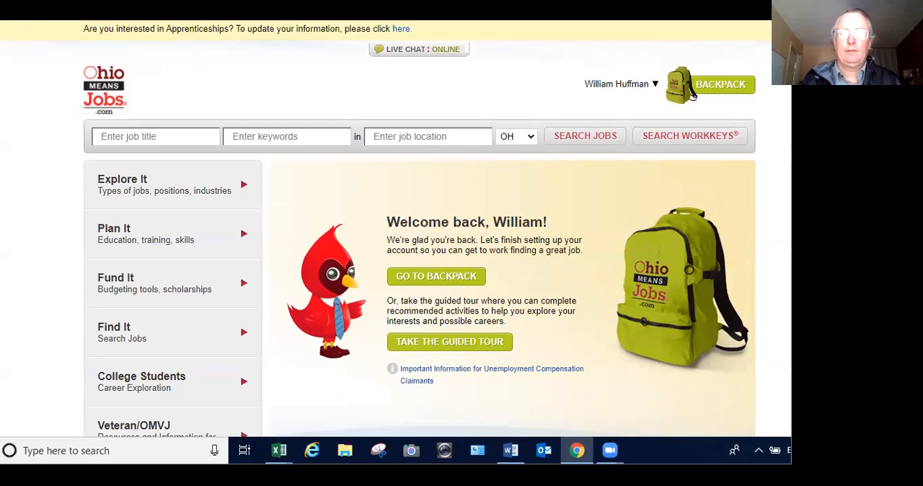
scroll(420, 237, "down", 1)
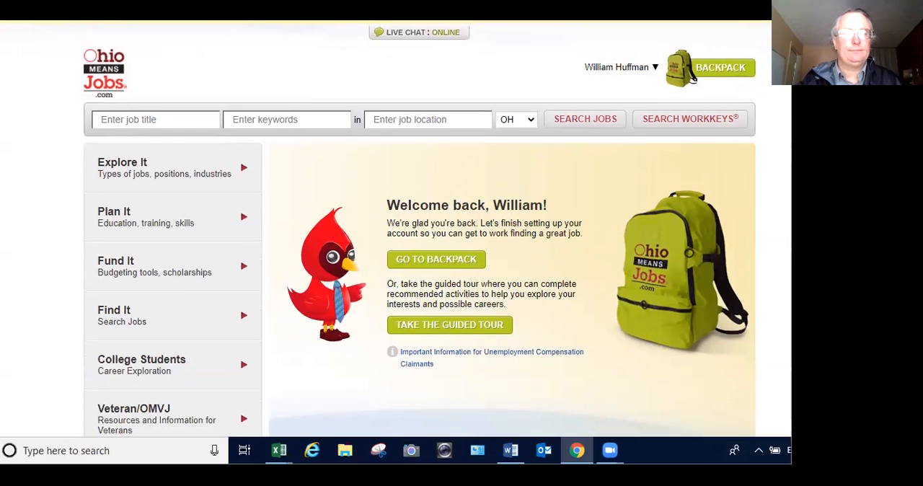
scroll(420, 238, "up", 1)
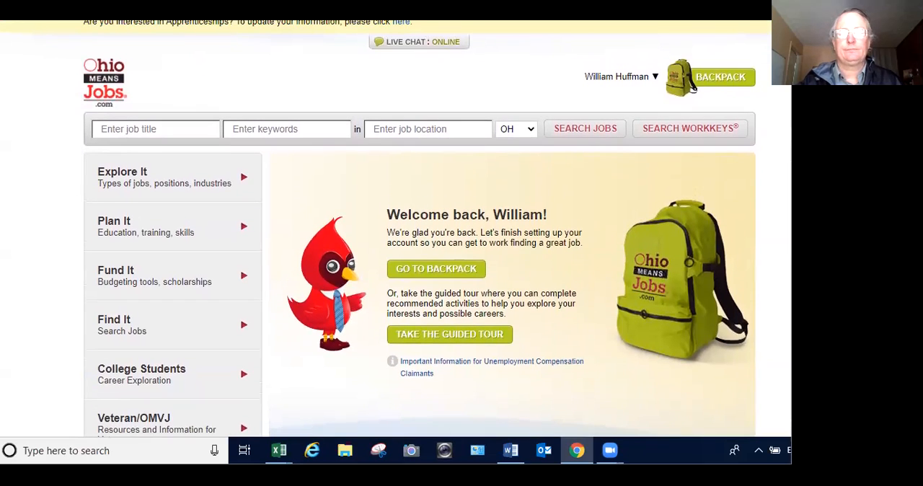